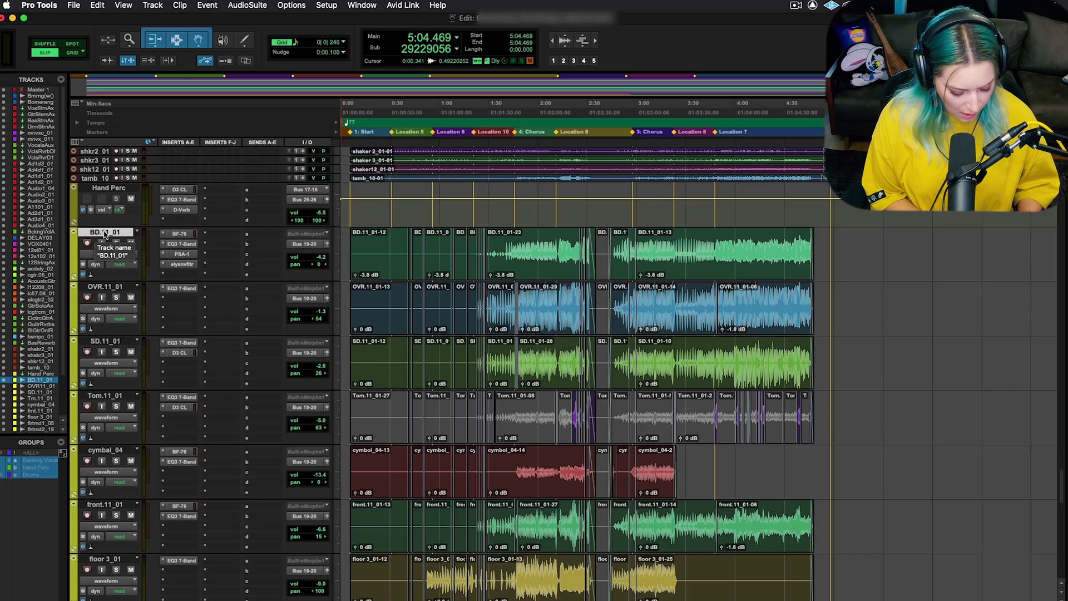
Step: Bring up the Save Track Preset dialog for BD.11_01 with the keyboard shortcut
key("super+shift+alt+s")
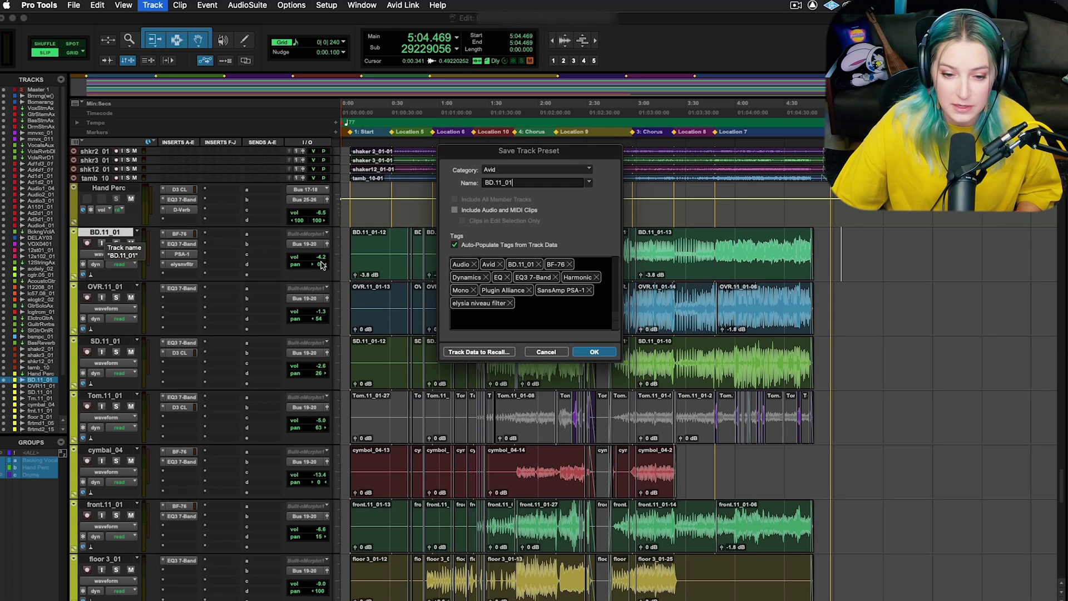
Step: Cancel the Save Track Preset dialog without saving
left_click(539, 356)
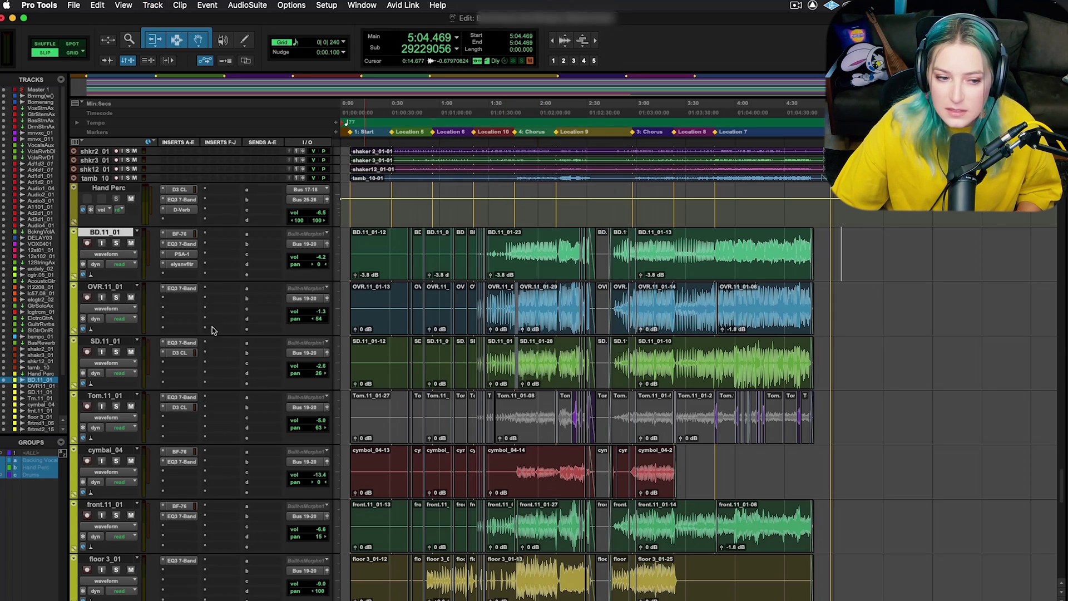
right_click(107, 237)
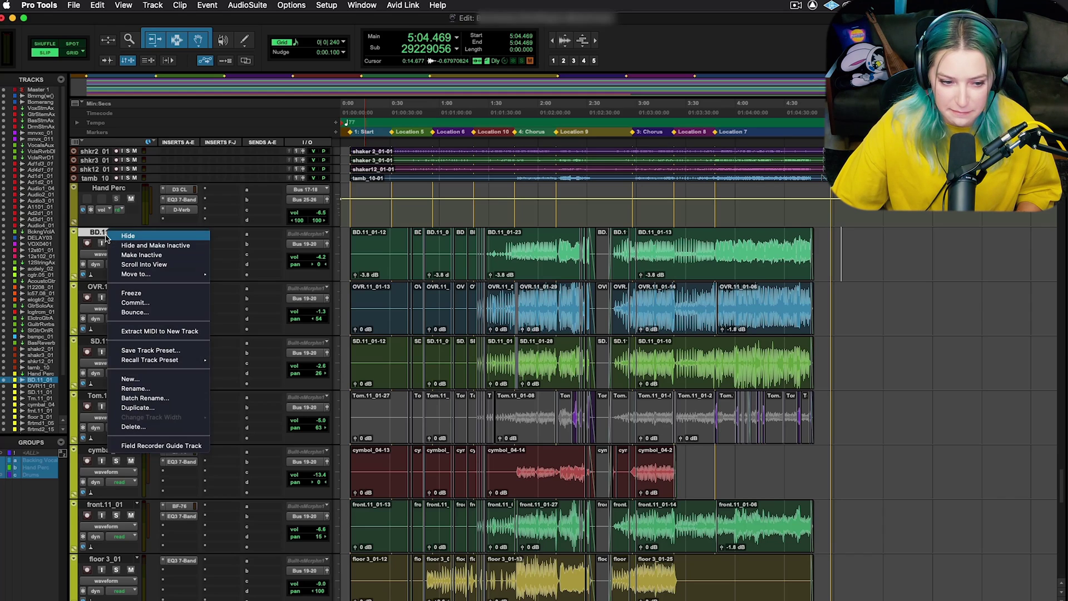
left_click(174, 350)
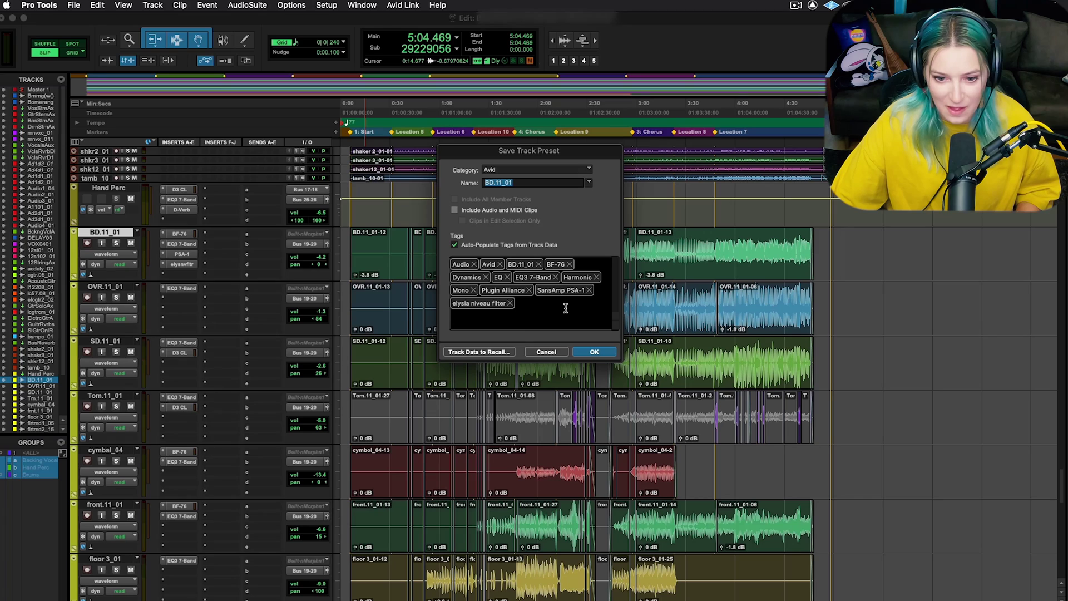
left_click(545, 352)
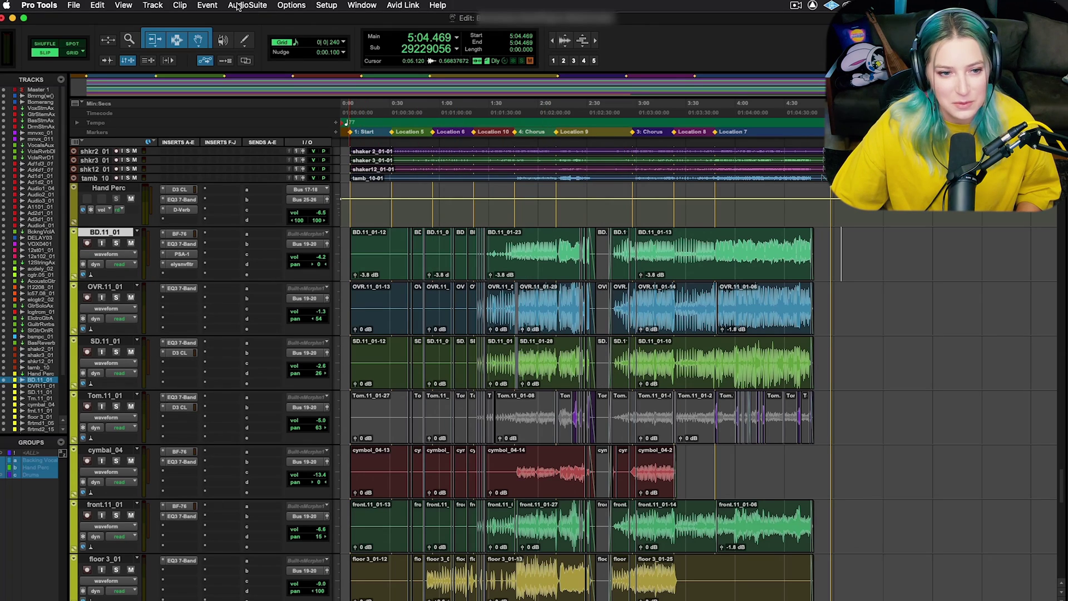
Step: Choose Track > Save Track Preset… and show the preset category list
left_click(151, 5)
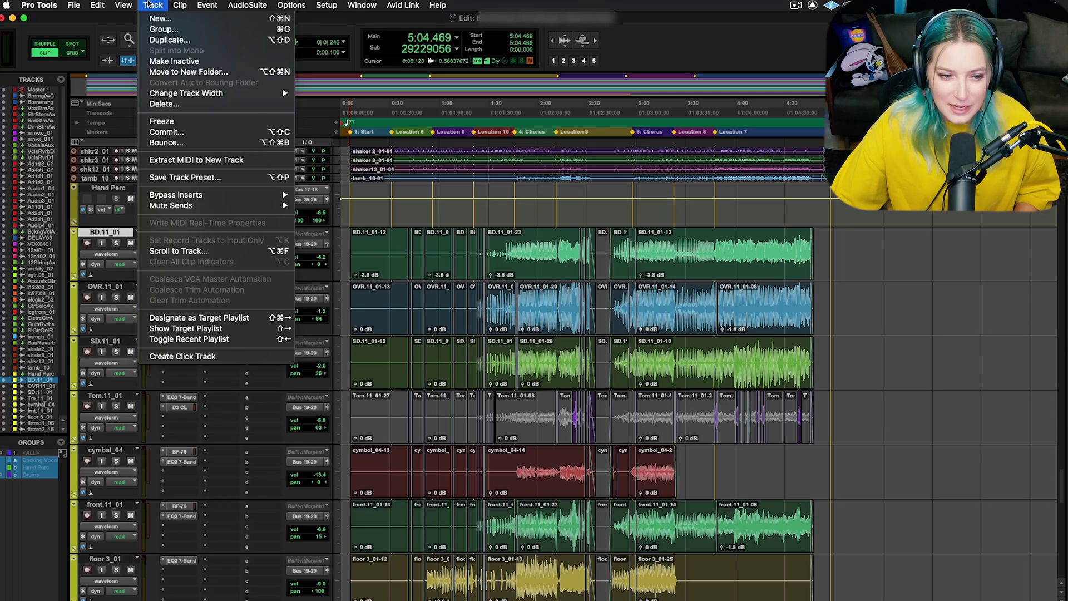
left_click(219, 177)
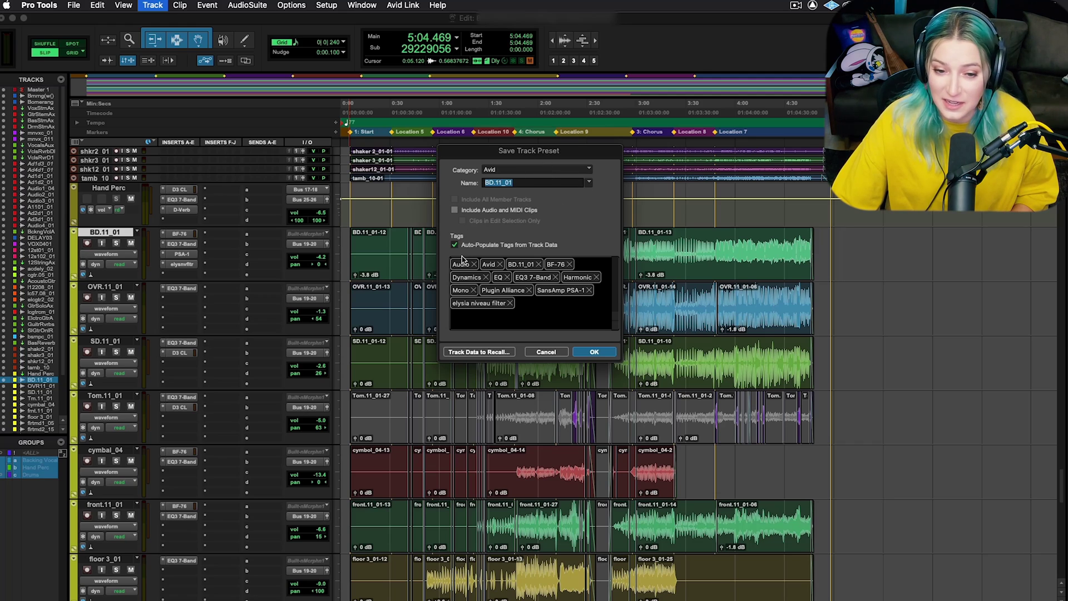
left_click(492, 171)
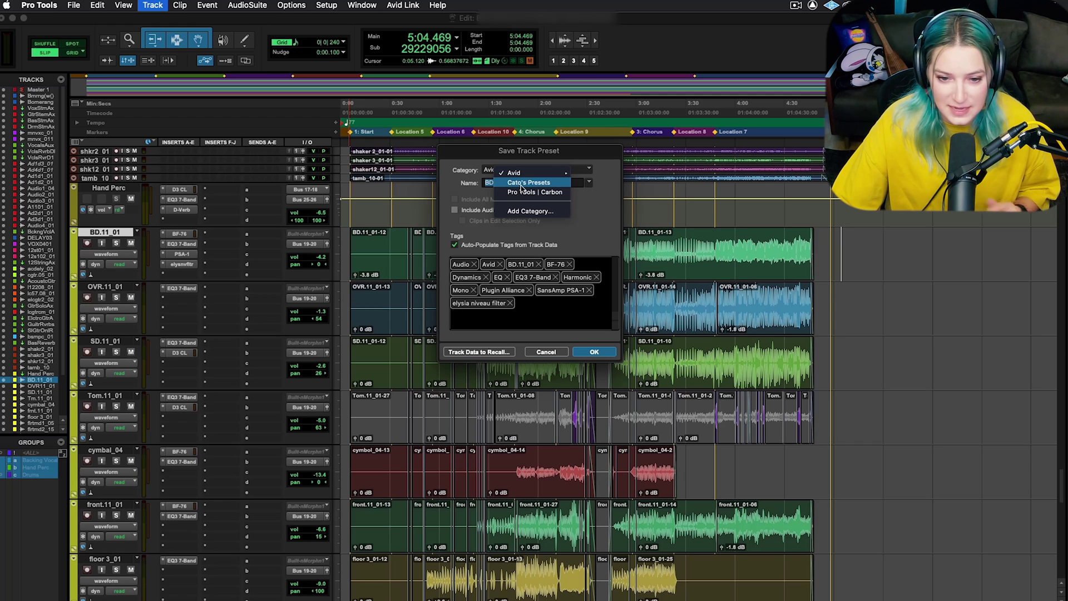
mouse_move(535, 177)
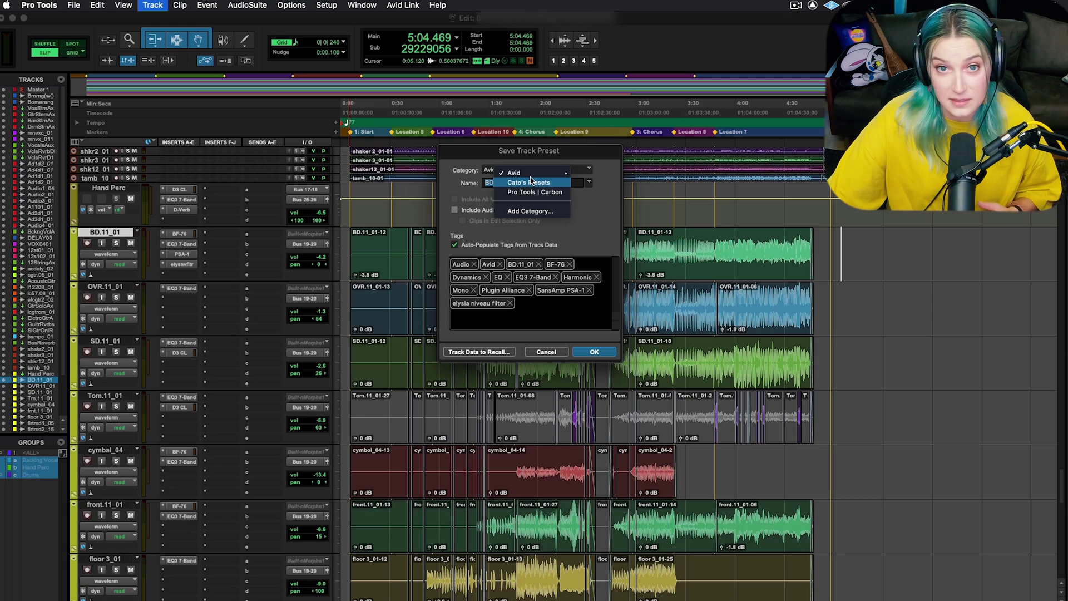
left_click(506, 184)
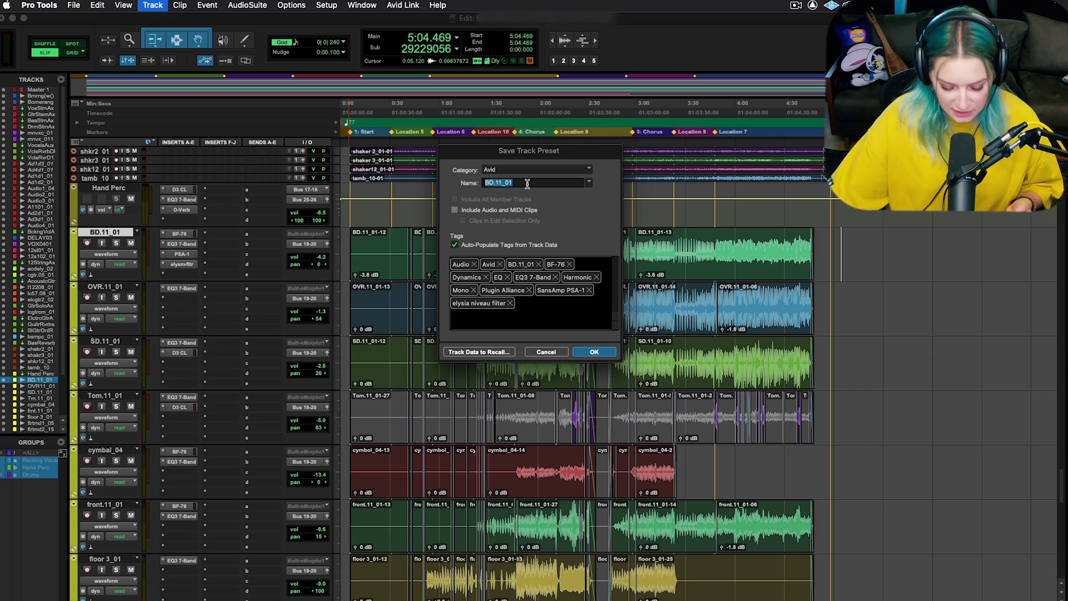
Step: Name the preset 'Kick Drum', dropping the trailing space and the Kick Drum2 suggestion
type("Kick Drum")
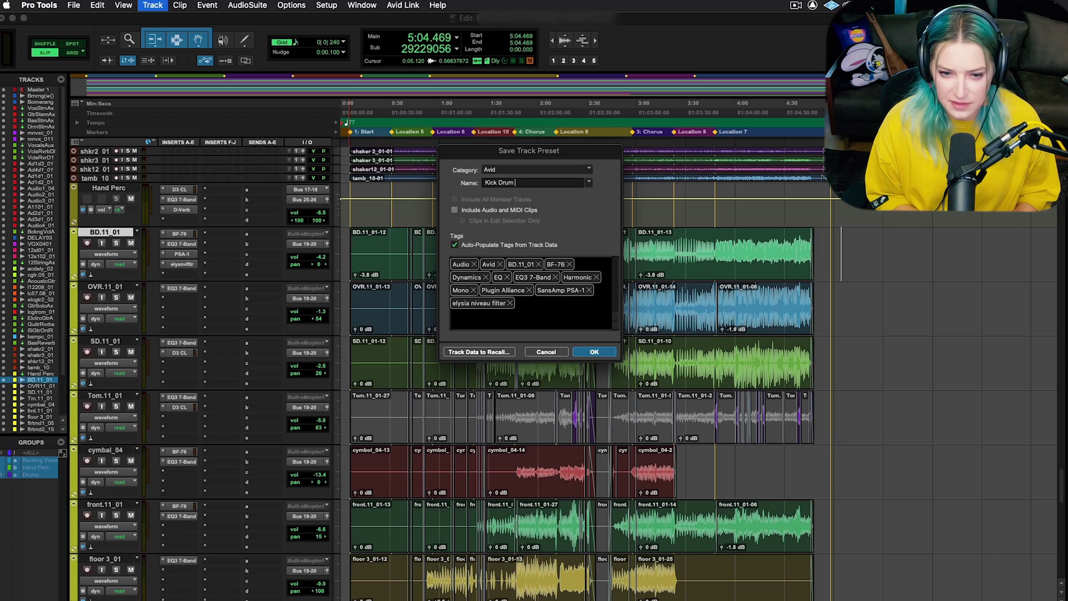
key("BackSpace")
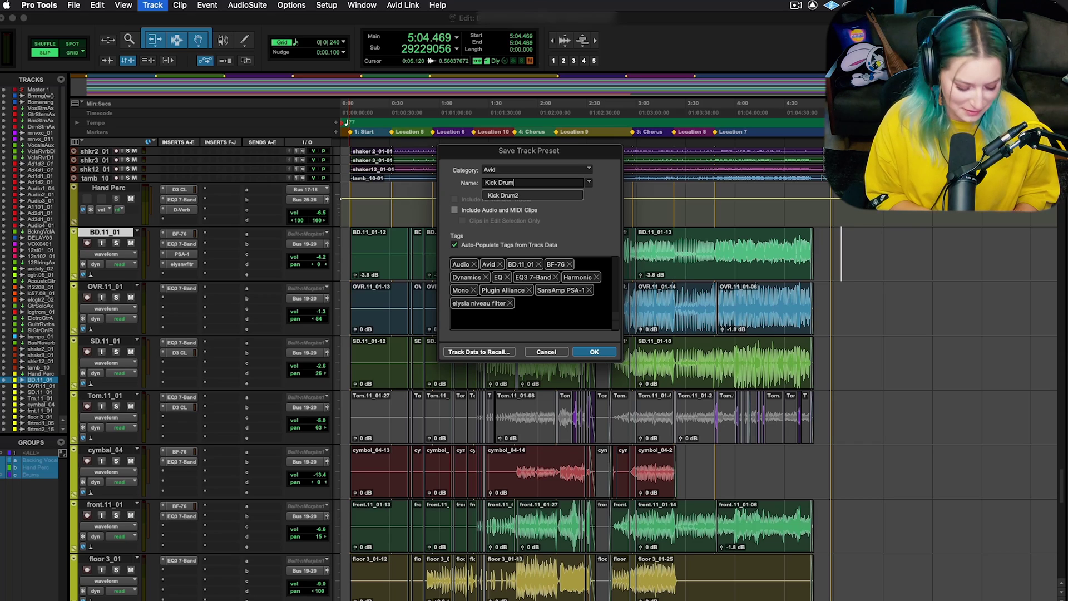
key("Escape")
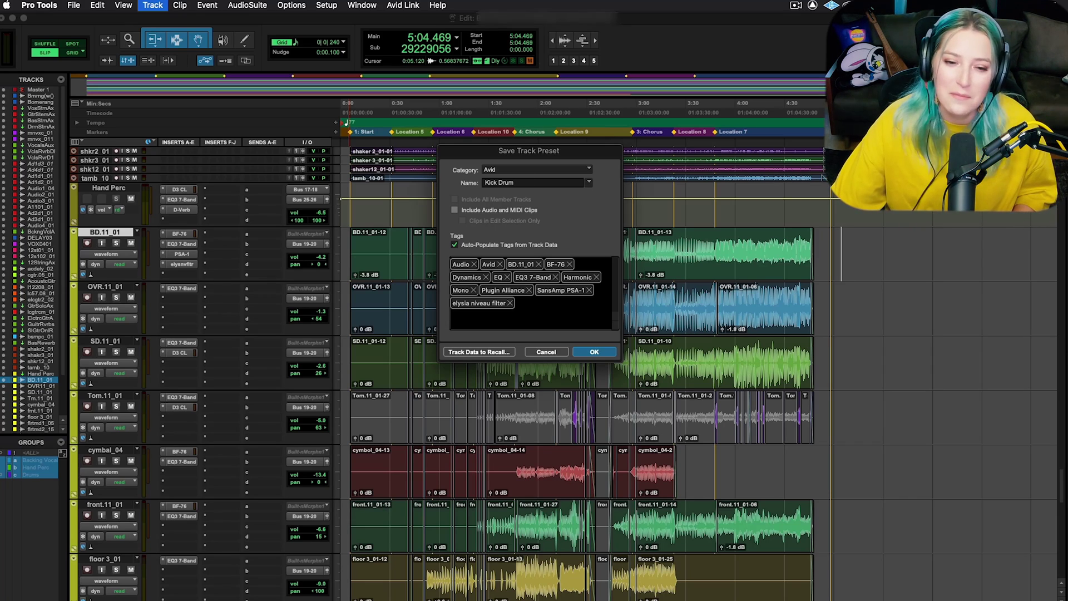
Step: File the preset under Cato's Presets as 'Kick Drum 3', excluding audio and MIDI clips
left_click(567, 171)
left_click(575, 181)
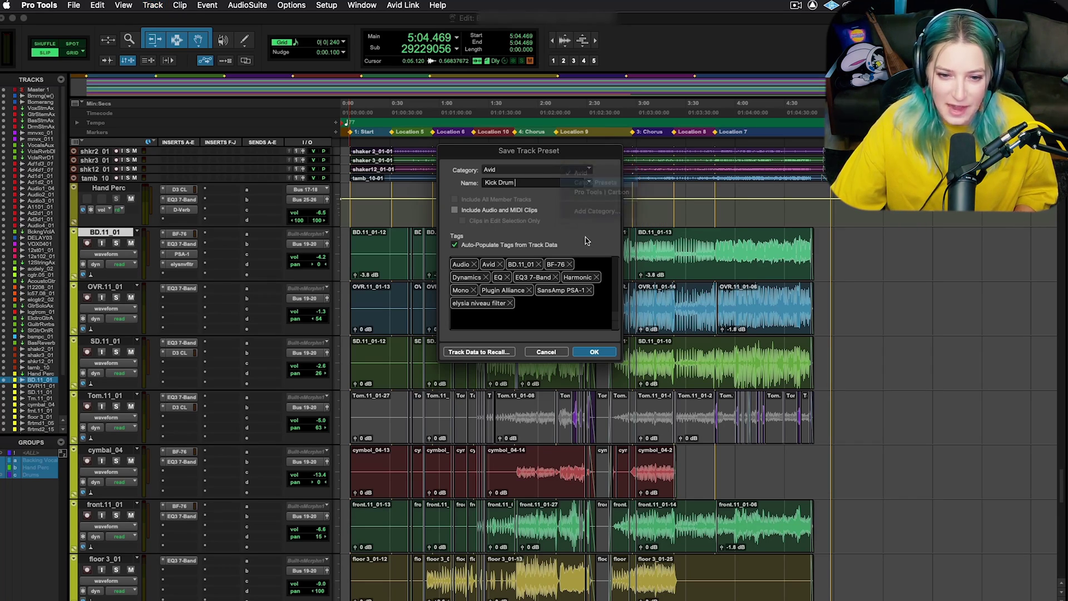
type("3")
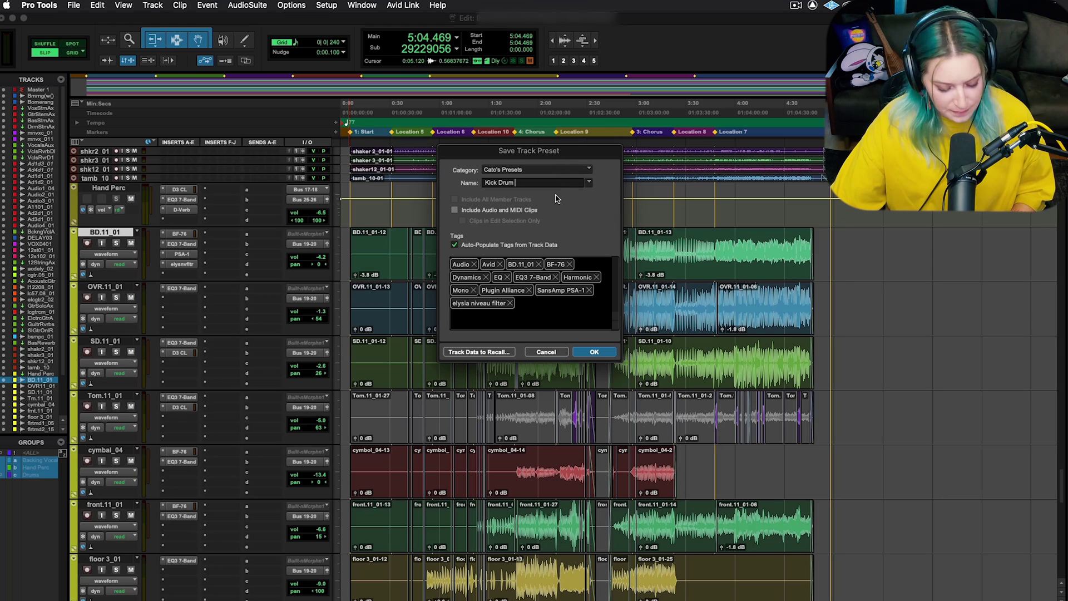
left_click(519, 211)
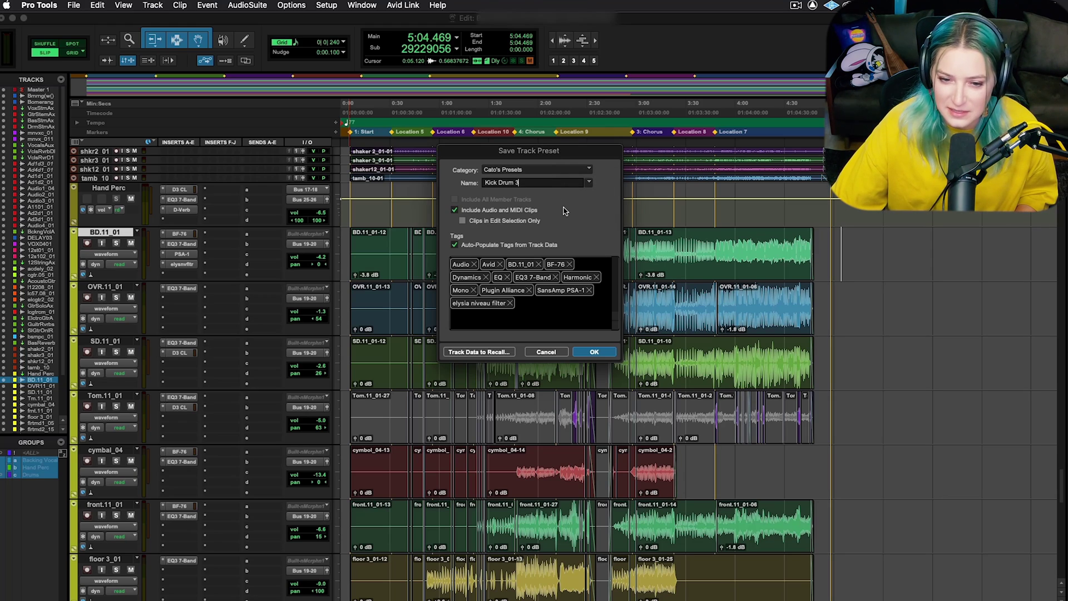
left_click(519, 211)
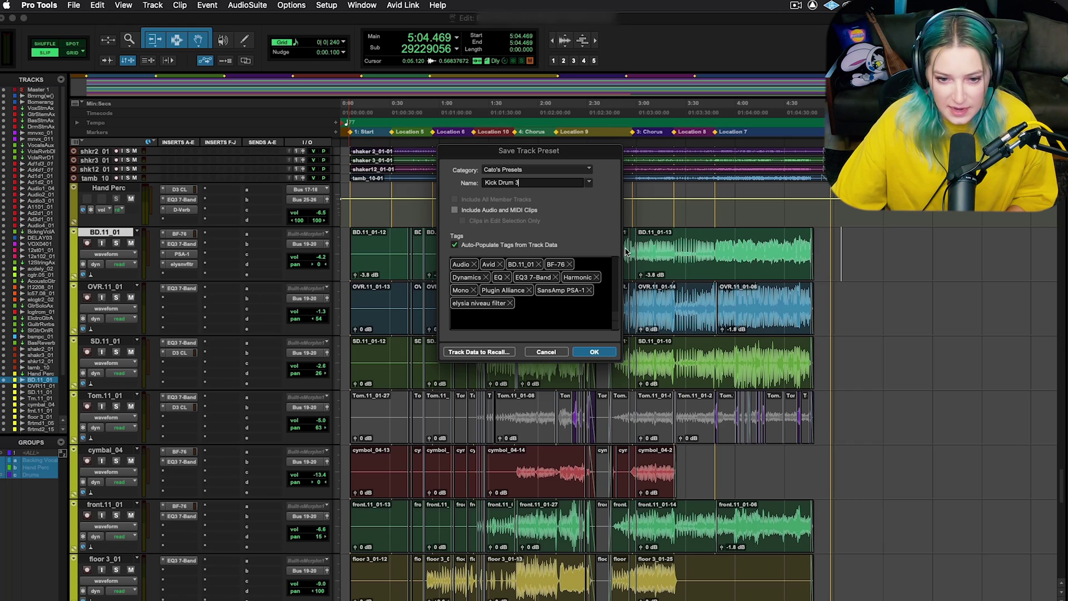
left_click(502, 211)
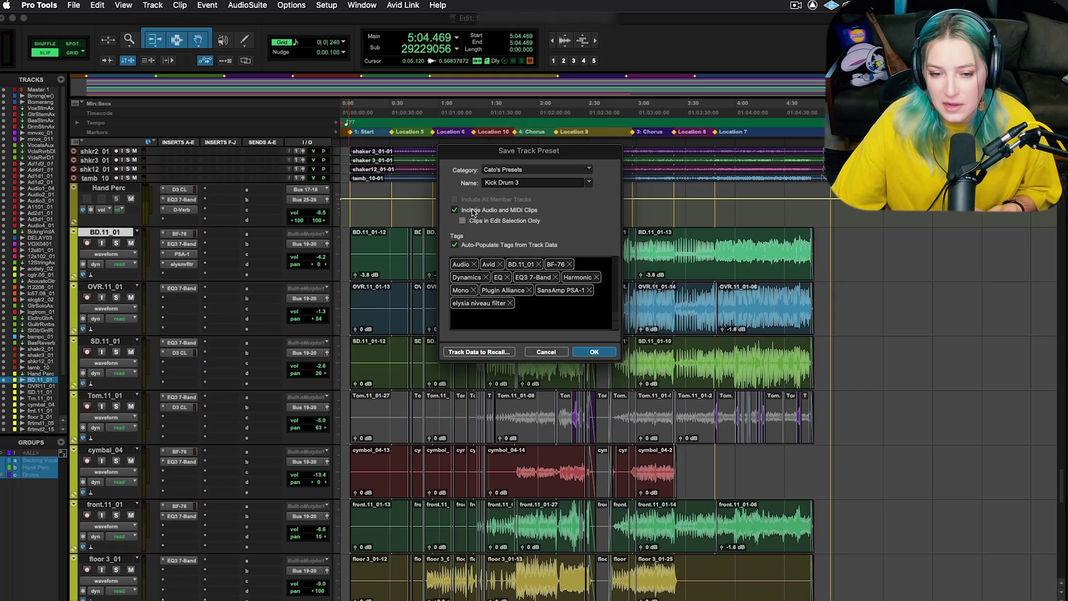
left_click(493, 213)
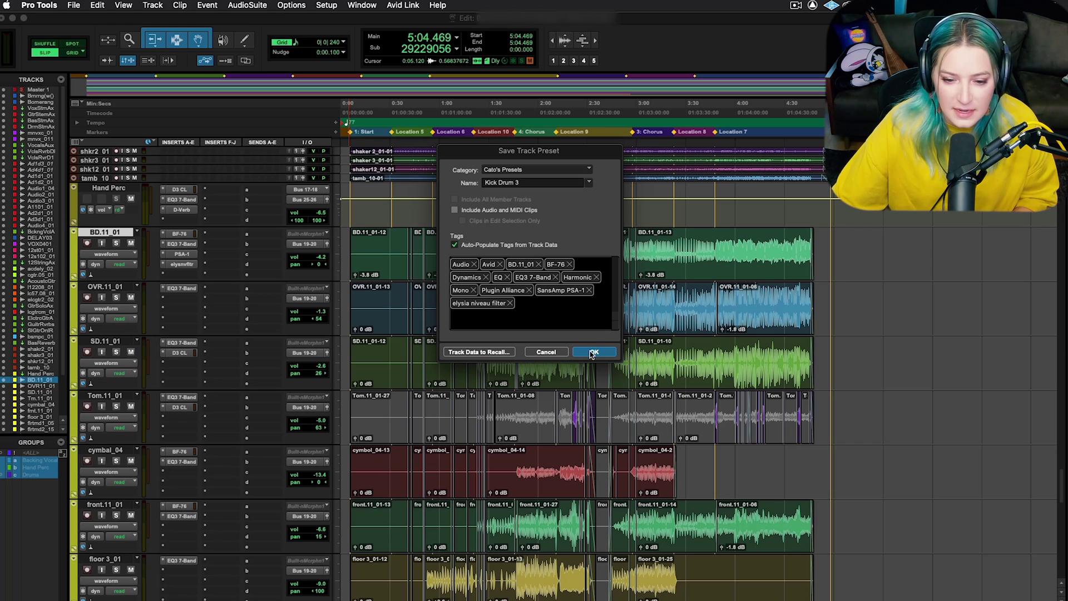
Step: Confirm the dialog to save the Kick Drum 3 track preset
left_click(593, 354)
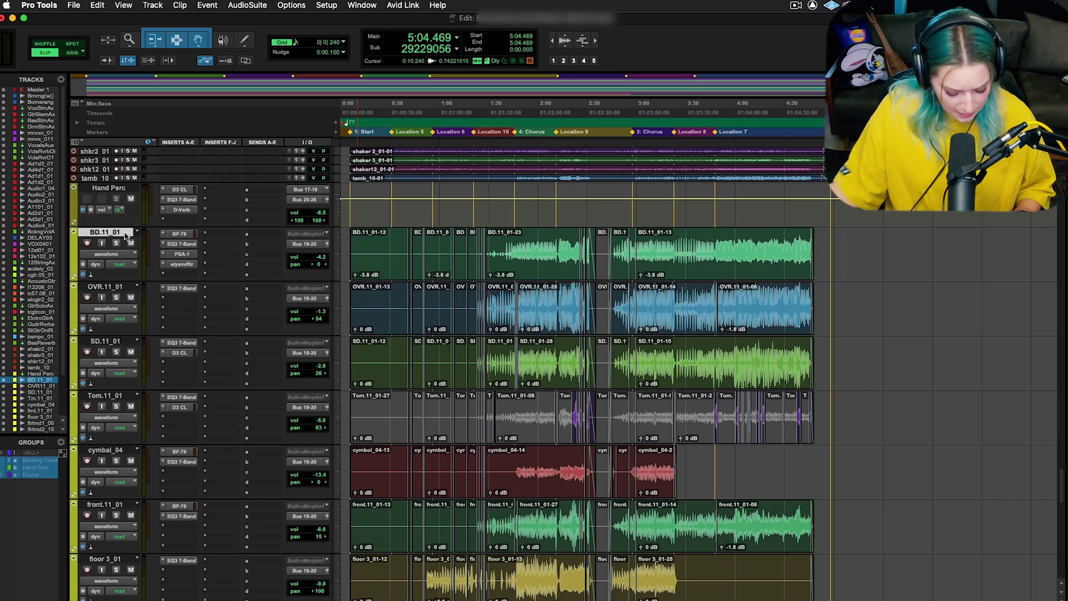
Step: Create mono track Audio 1 and recall Cato's Presets > Kick Drum 3 onto it
key("super+shift+n")
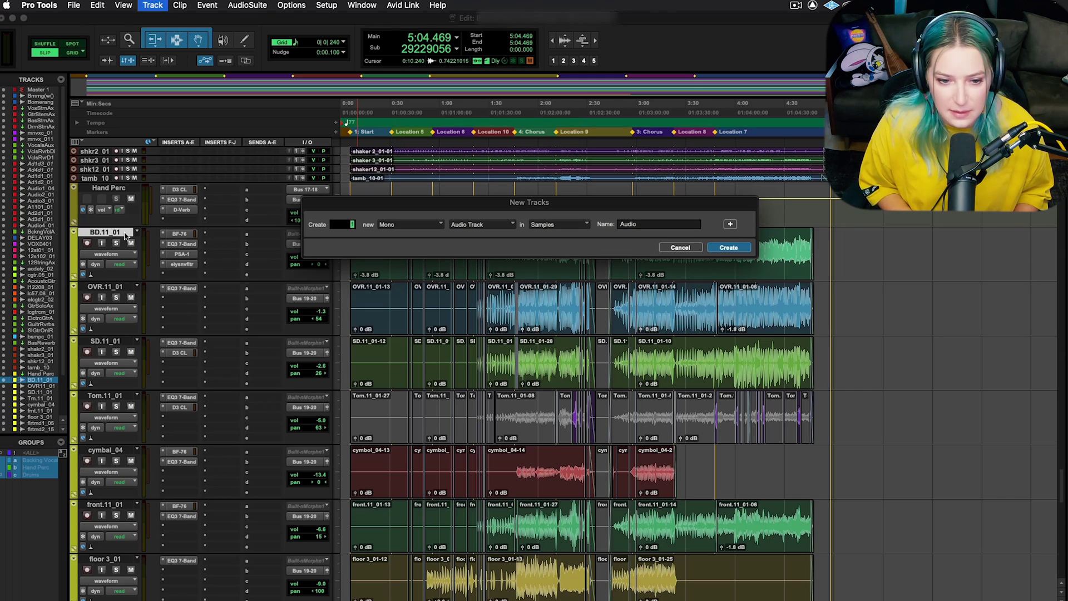
key("Return")
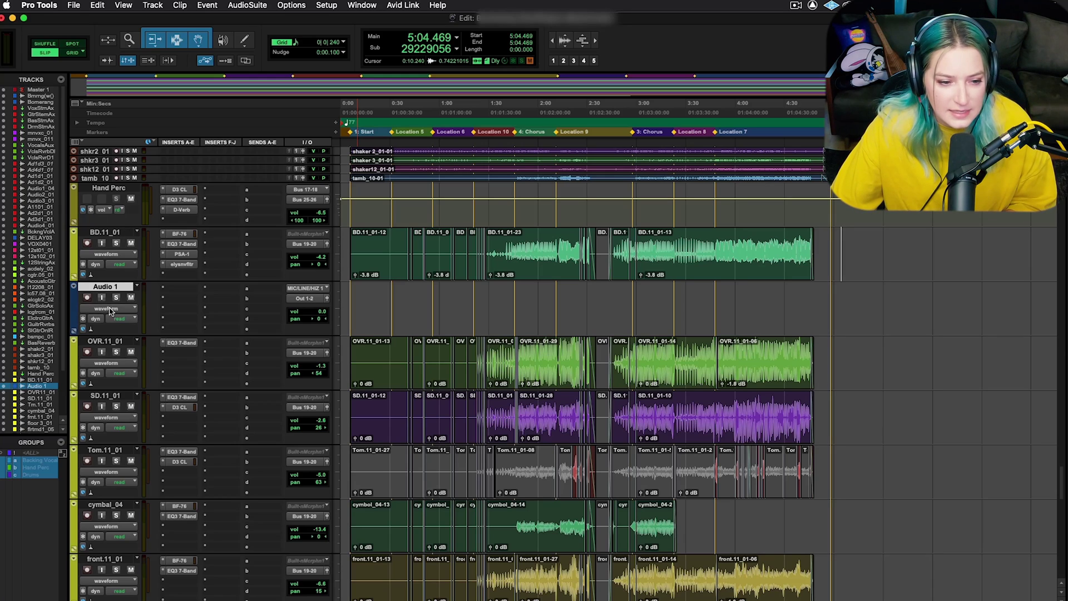
right_click(105, 286)
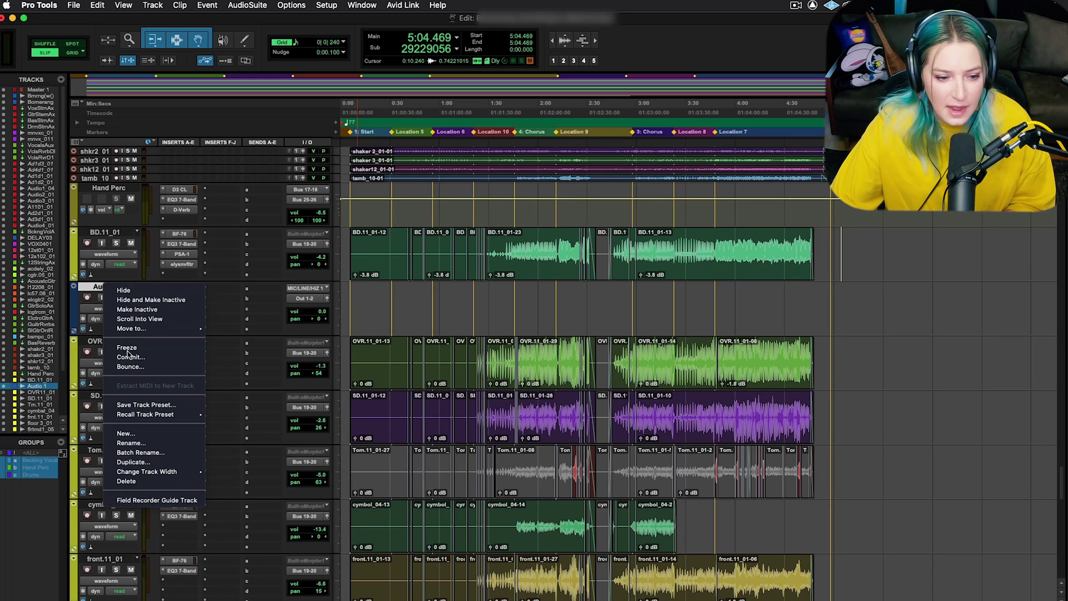
mouse_move(161, 414)
mouse_move(263, 437)
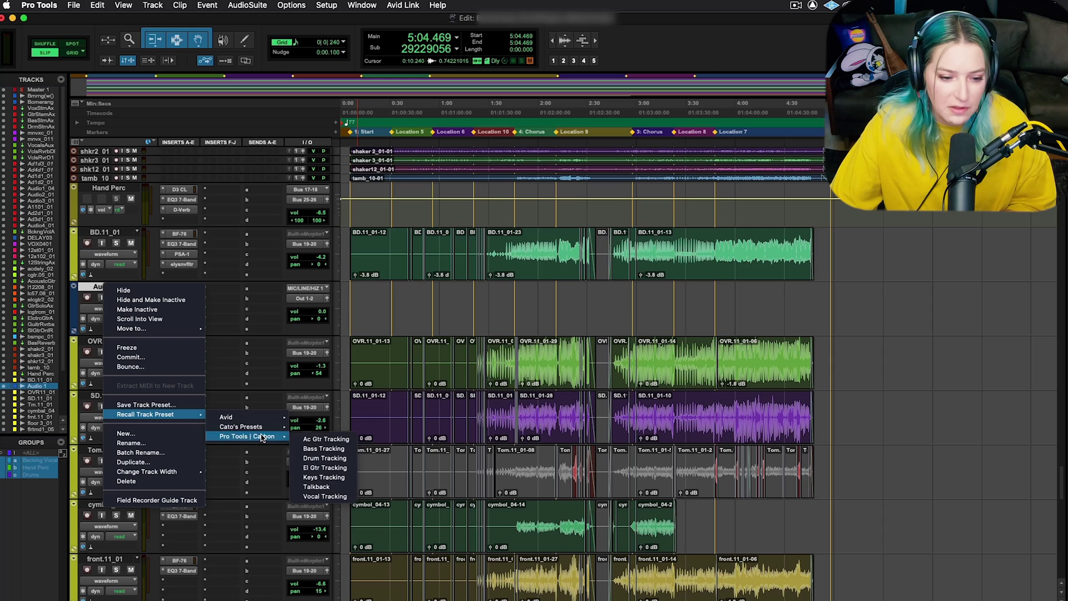
left_click(311, 431)
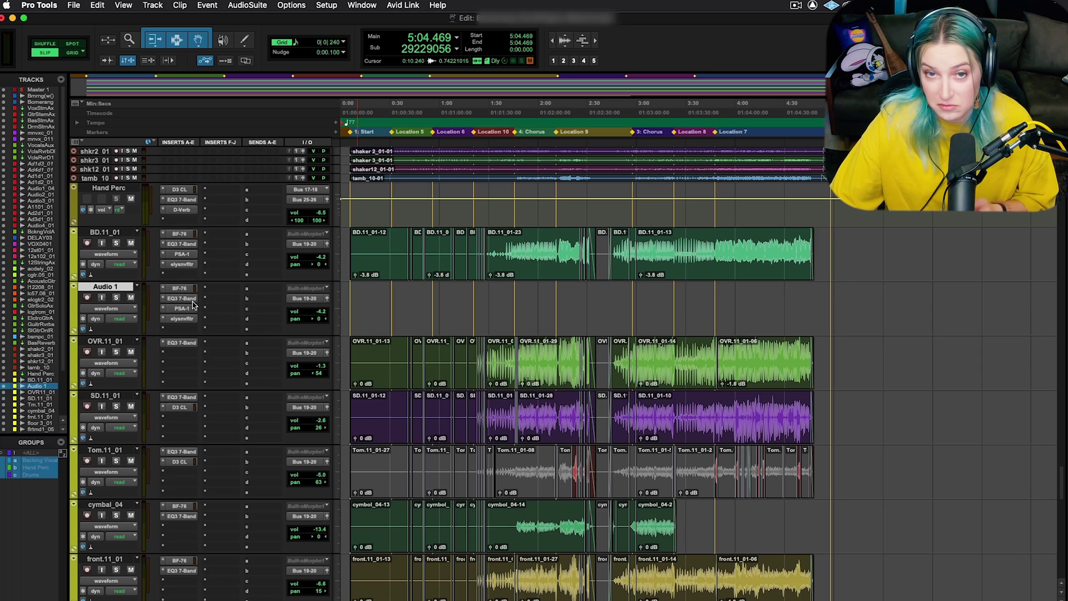
double_click(106, 287)
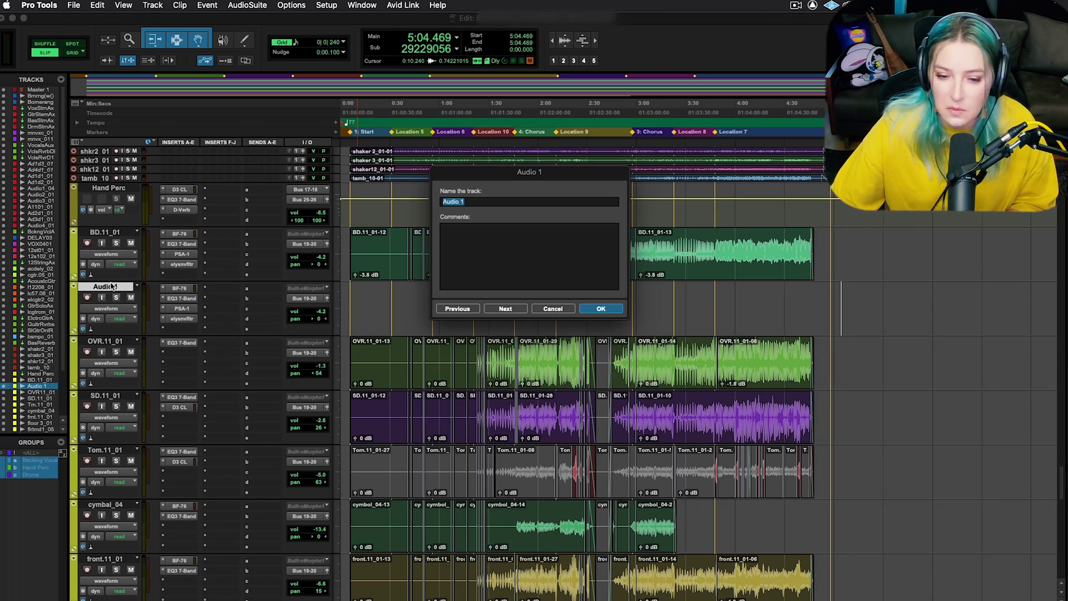
left_click(568, 315)
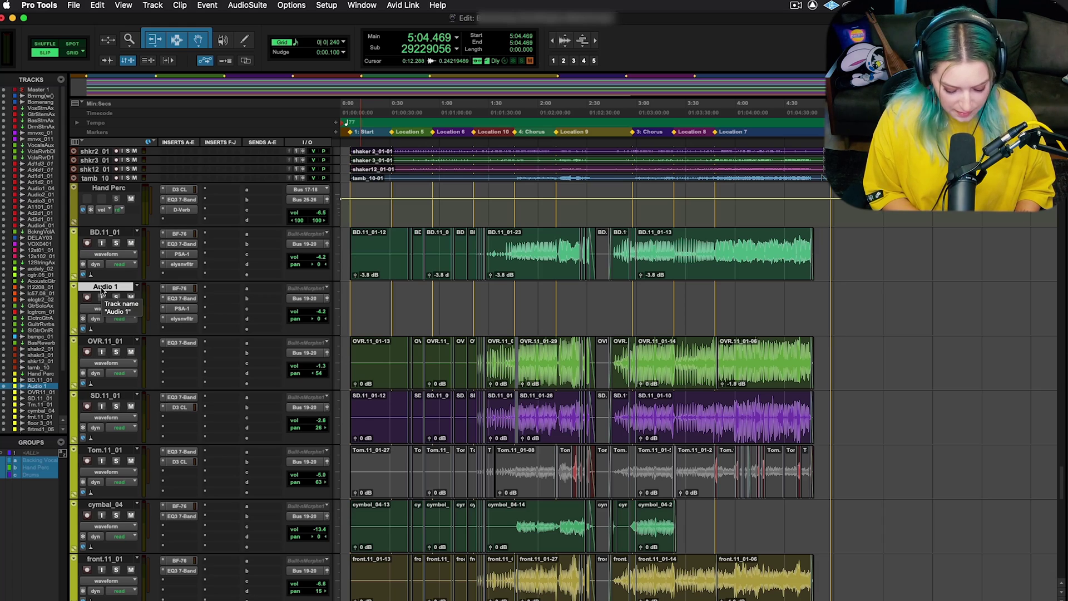
key("super+shift+n")
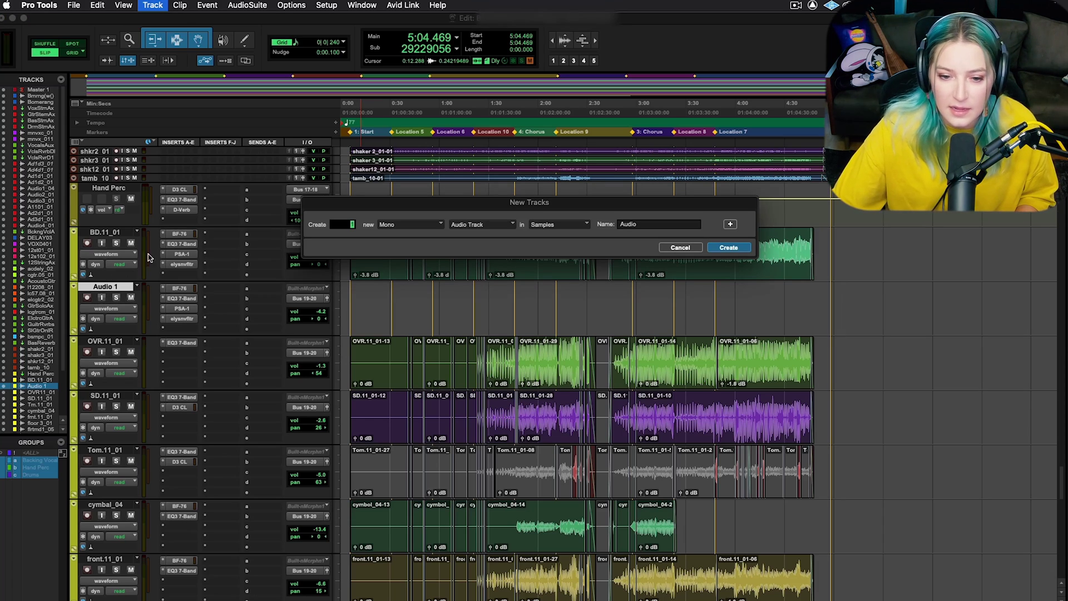
Step: Create a new track from the Cato's Presets Kick Drum 3 track preset
left_click(480, 224)
mouse_move(484, 301)
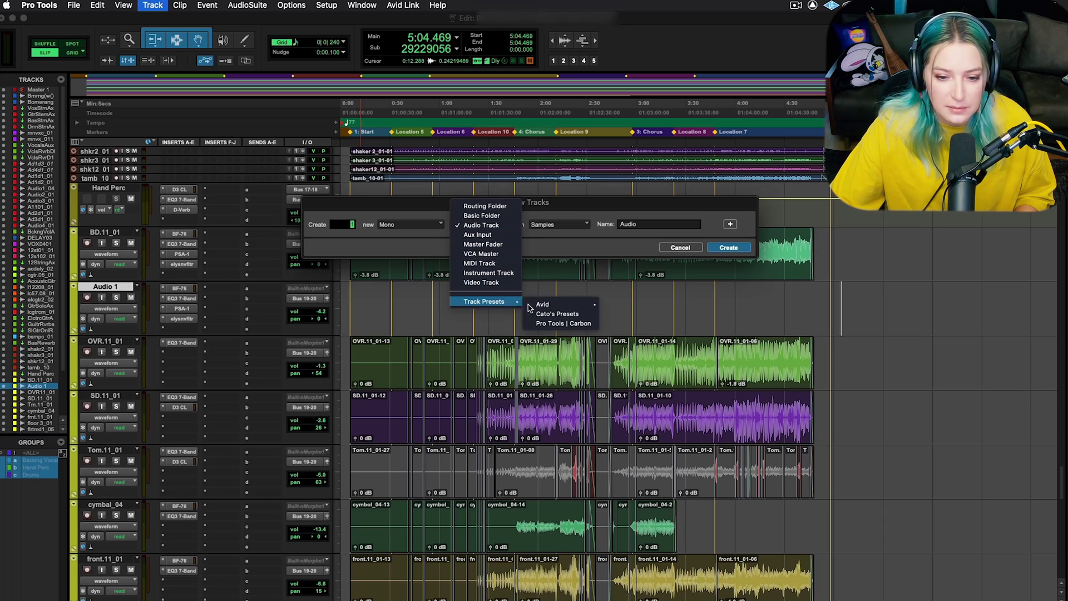
left_click(590, 317)
left_click(557, 227)
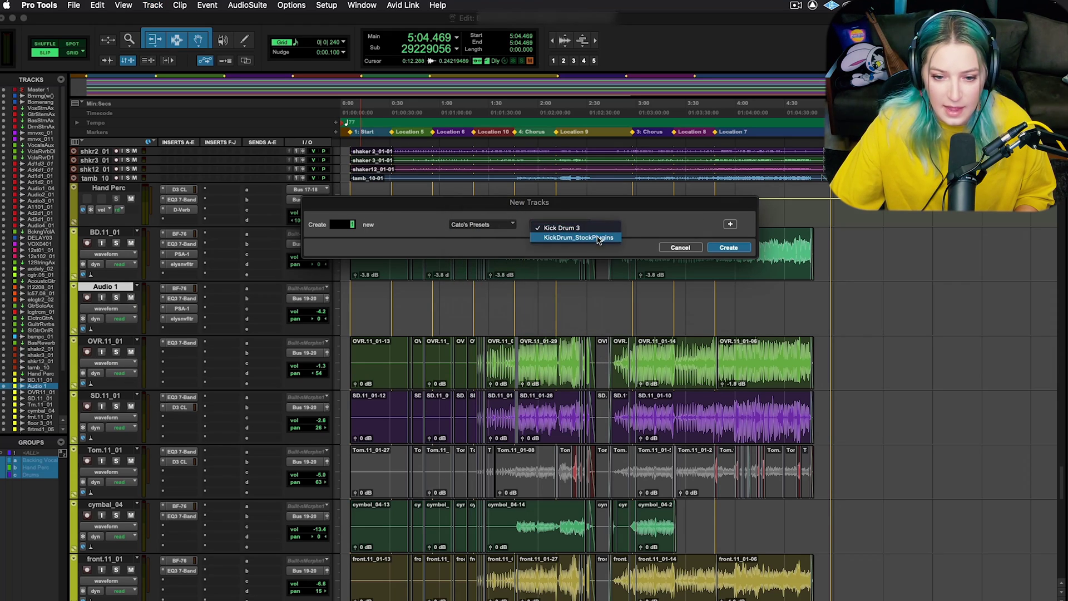
left_click(597, 230)
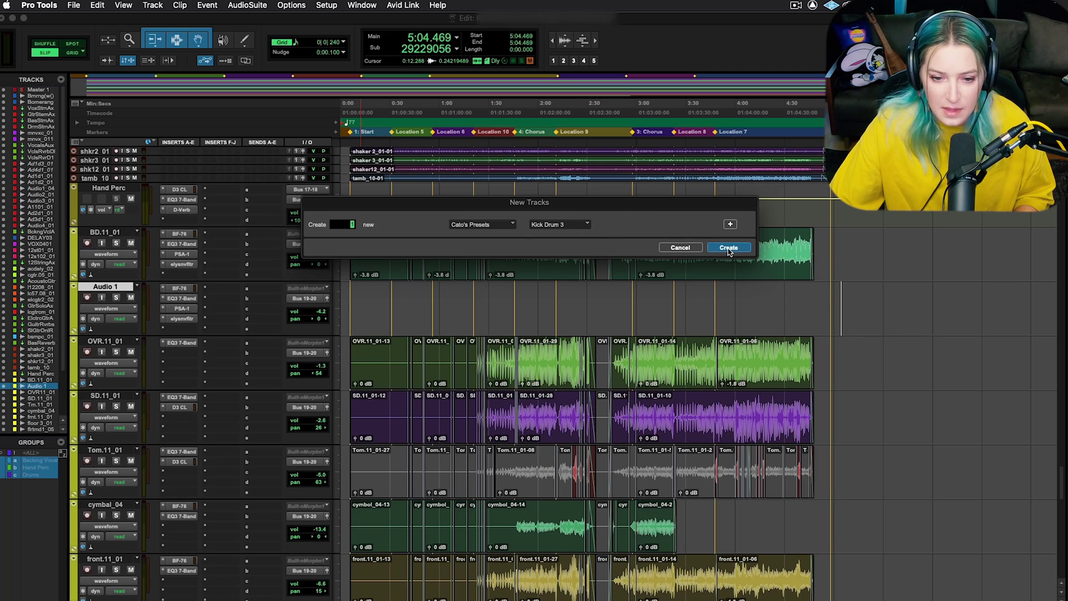
left_click(728, 247)
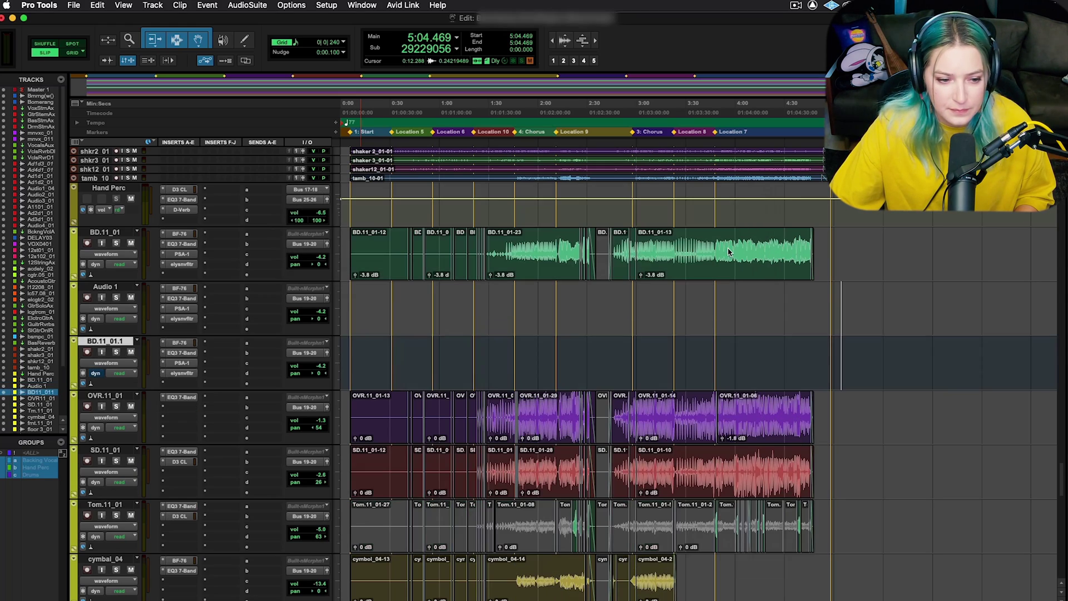
Step: Remove the PSA-1 insert from BD.11_01.1
left_click(164, 374)
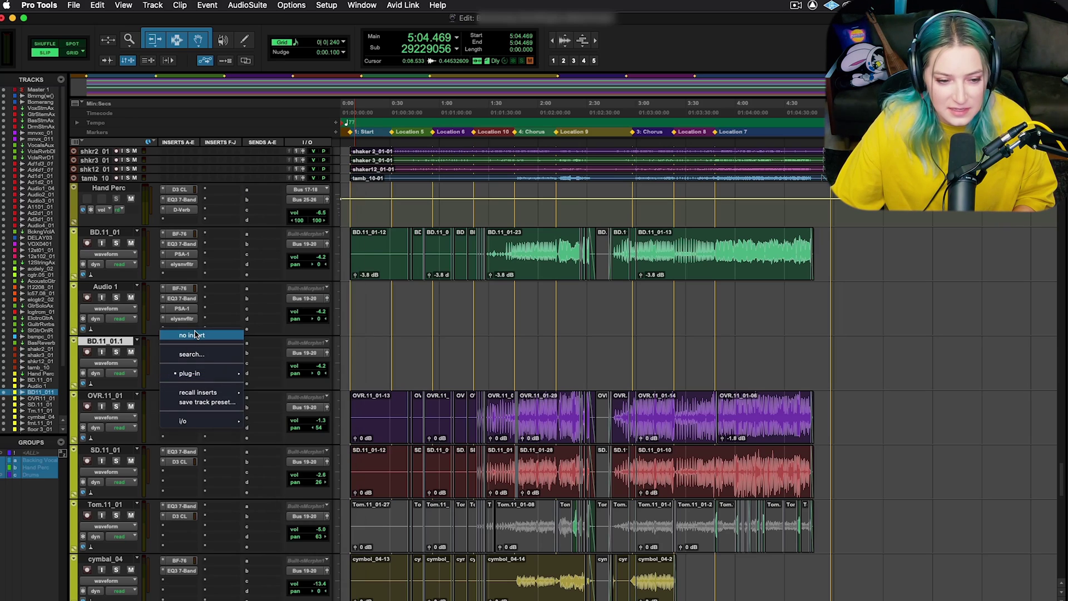
key("Escape")
left_click(164, 365)
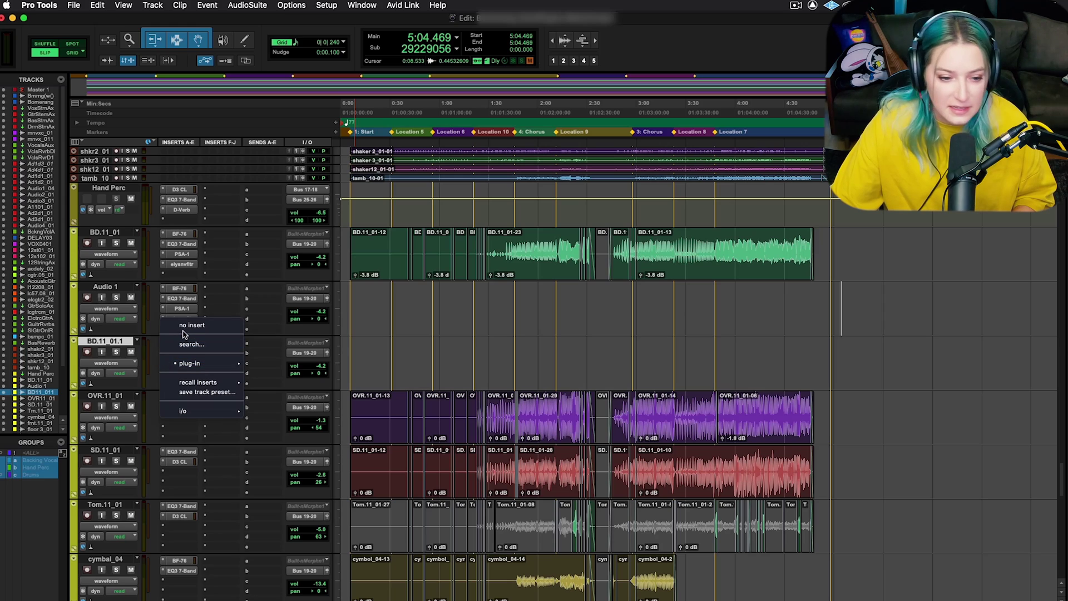
left_click(183, 325)
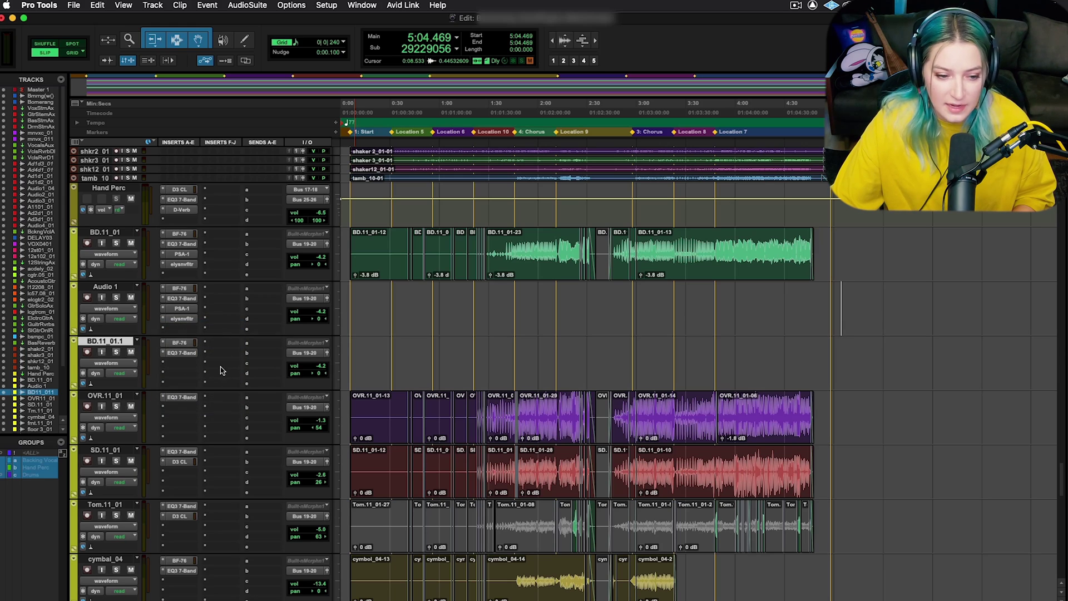